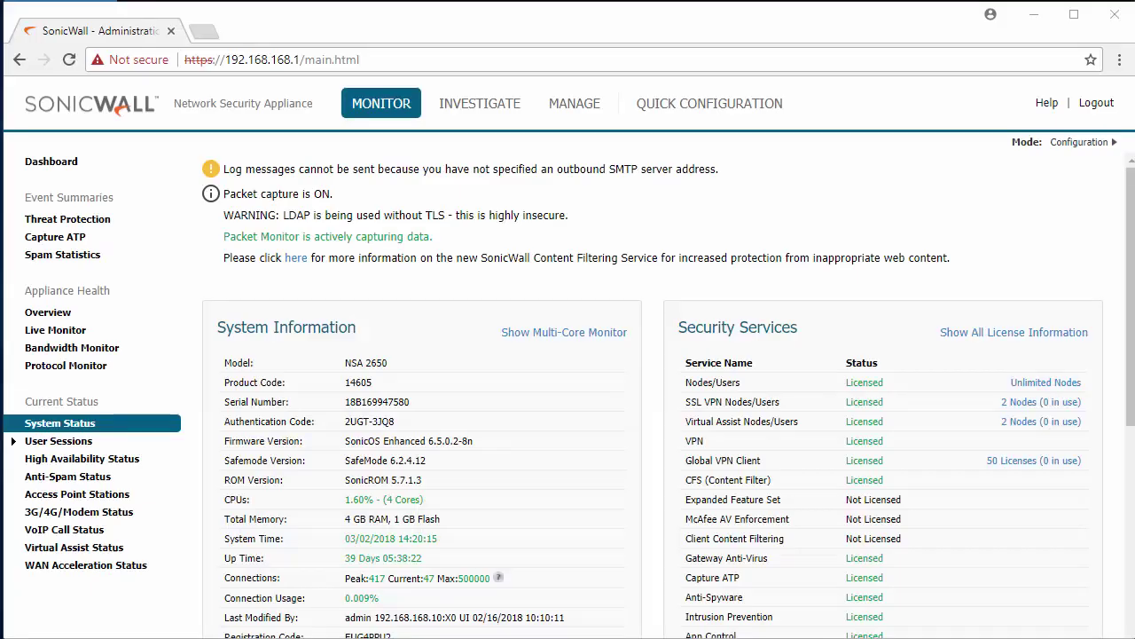
- Go to Manage > Network > Routing and show the Route Policies list of nine IPv4 routes
click(573, 106)
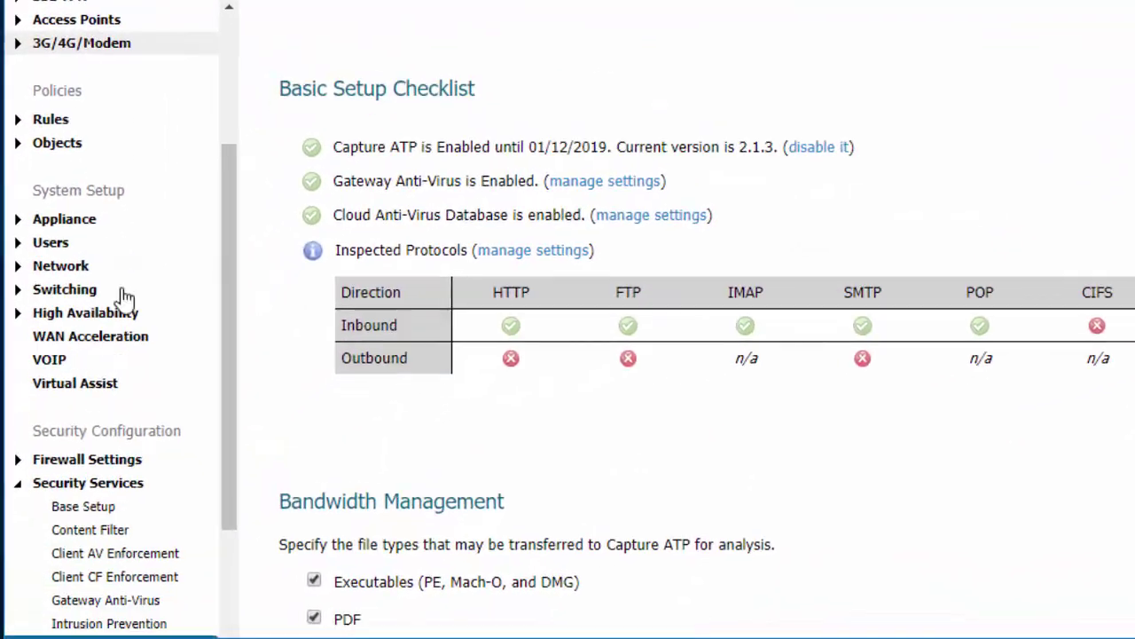
click(89, 266)
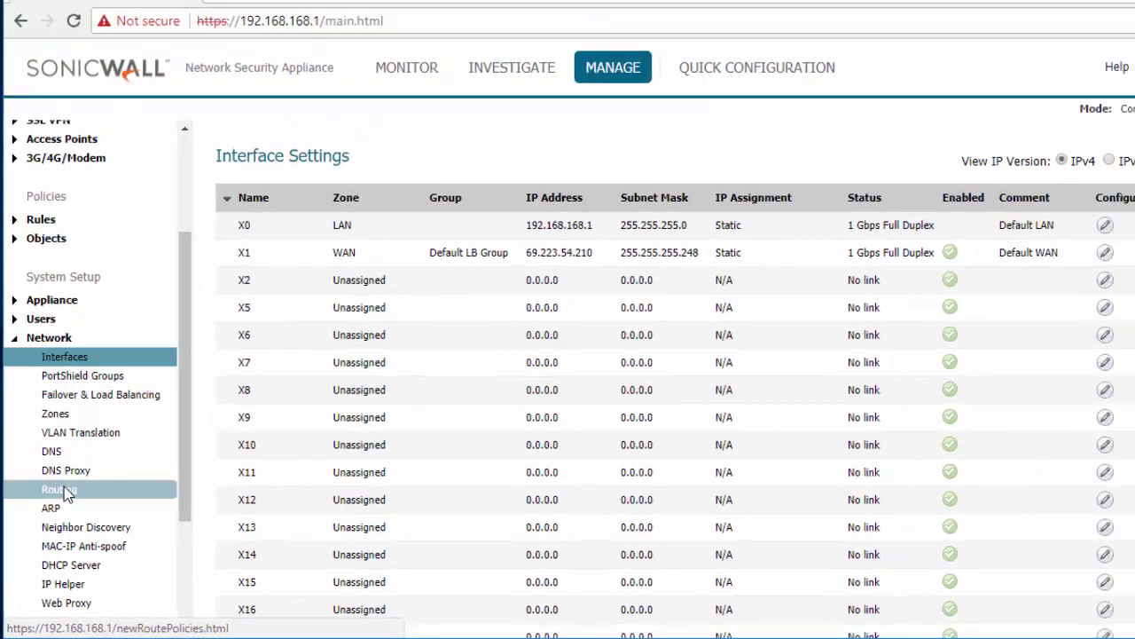
click(71, 445)
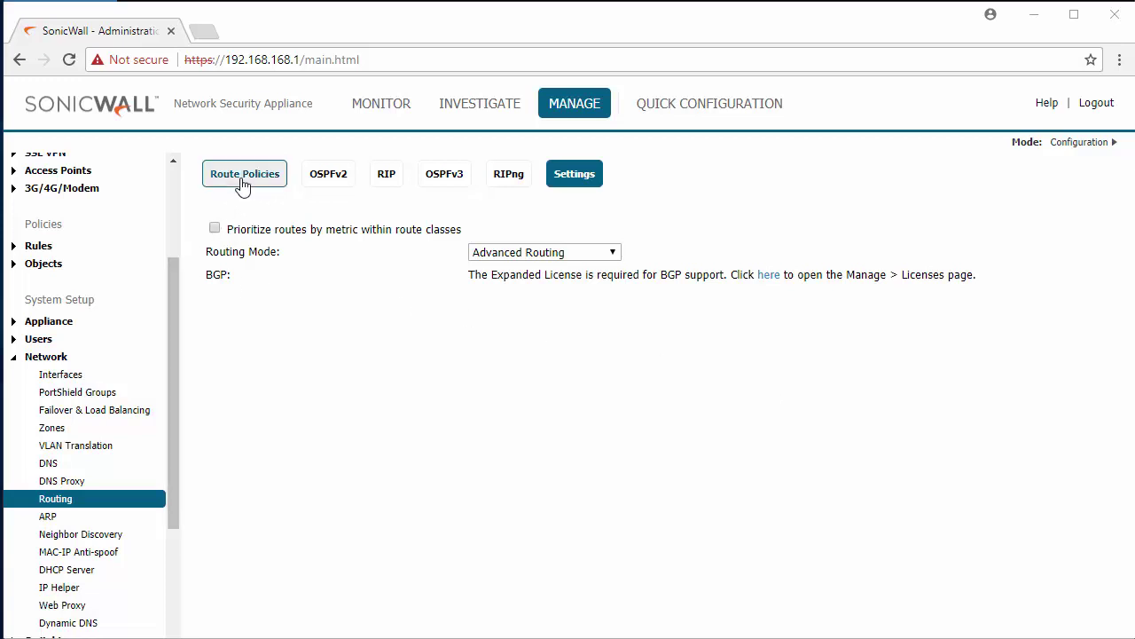
click(243, 182)
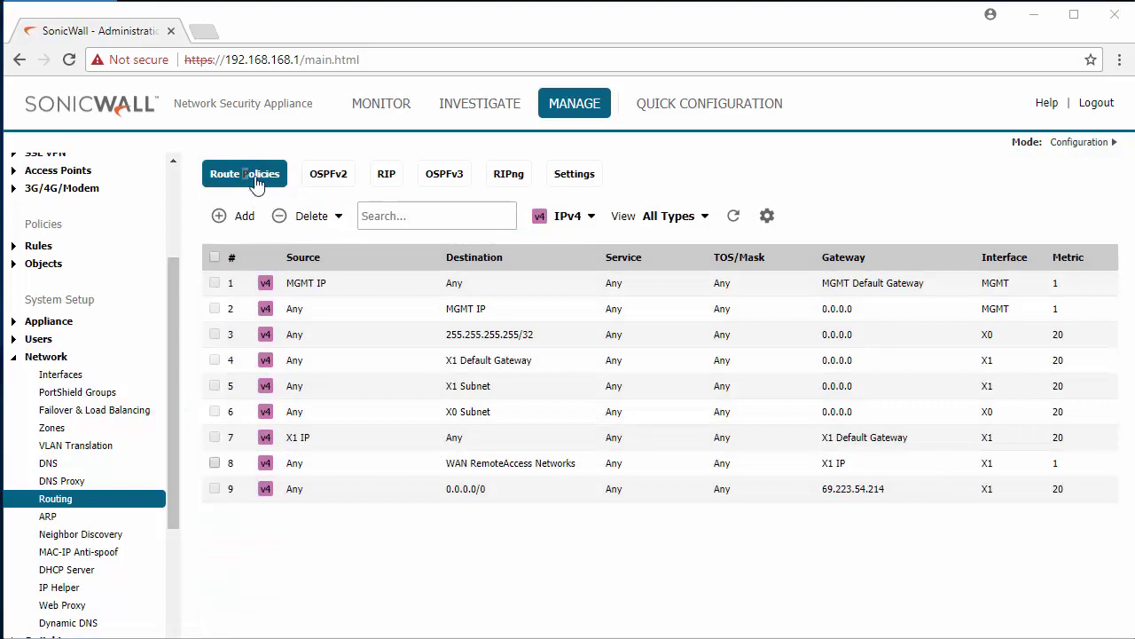
- Start a new route policy and create a new destination address object named VLAN 10
click(223, 216)
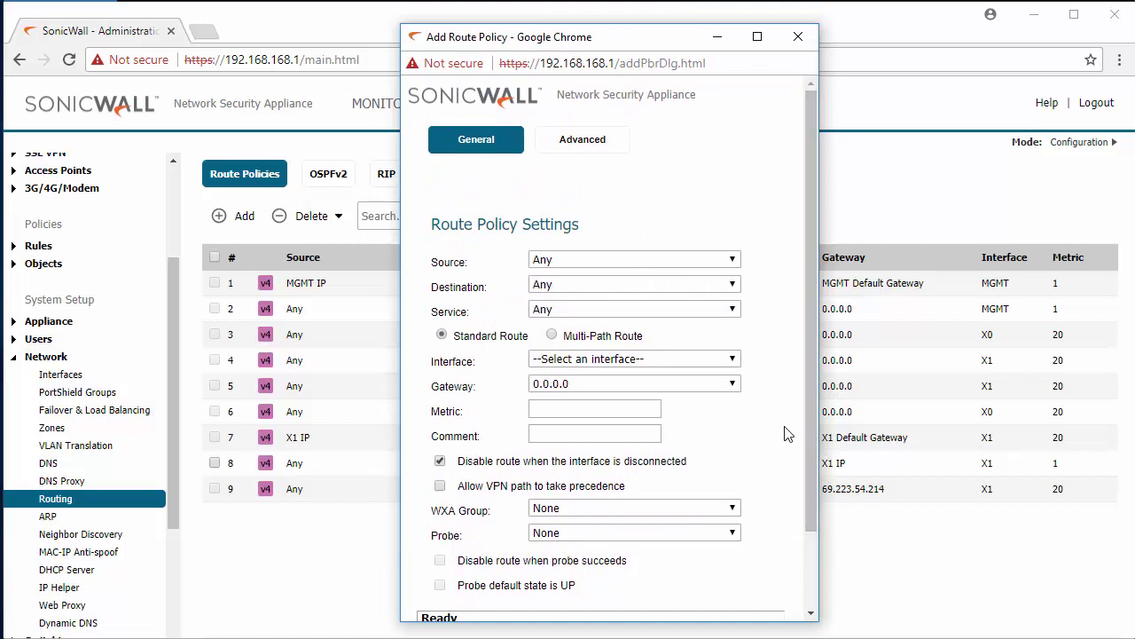
click(566, 286)
click(568, 317)
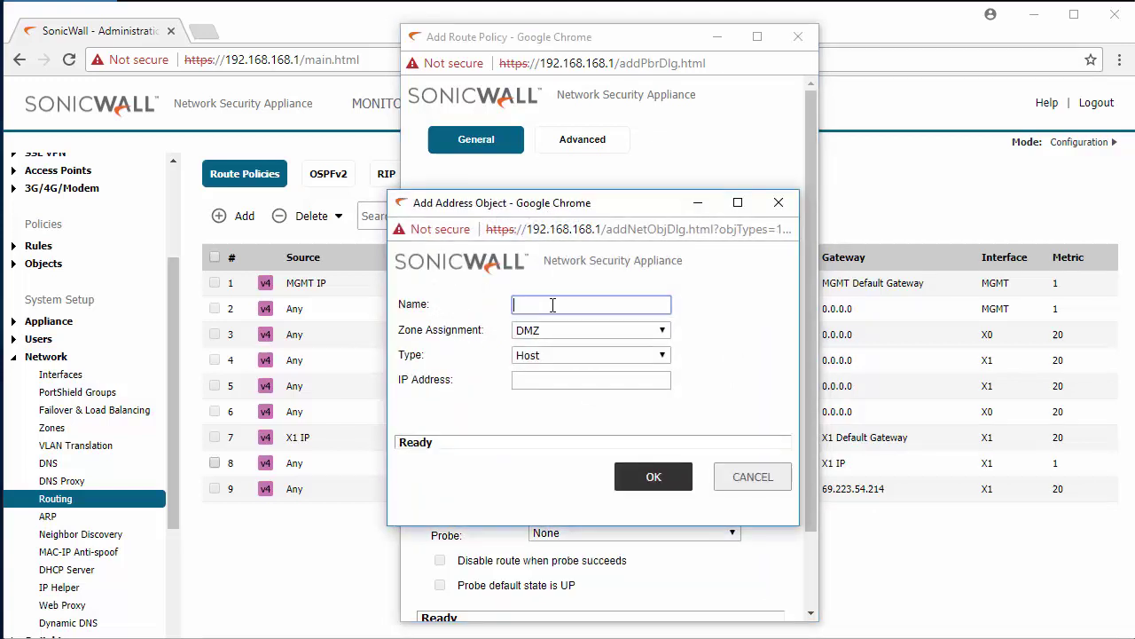
text(VLAN 10)
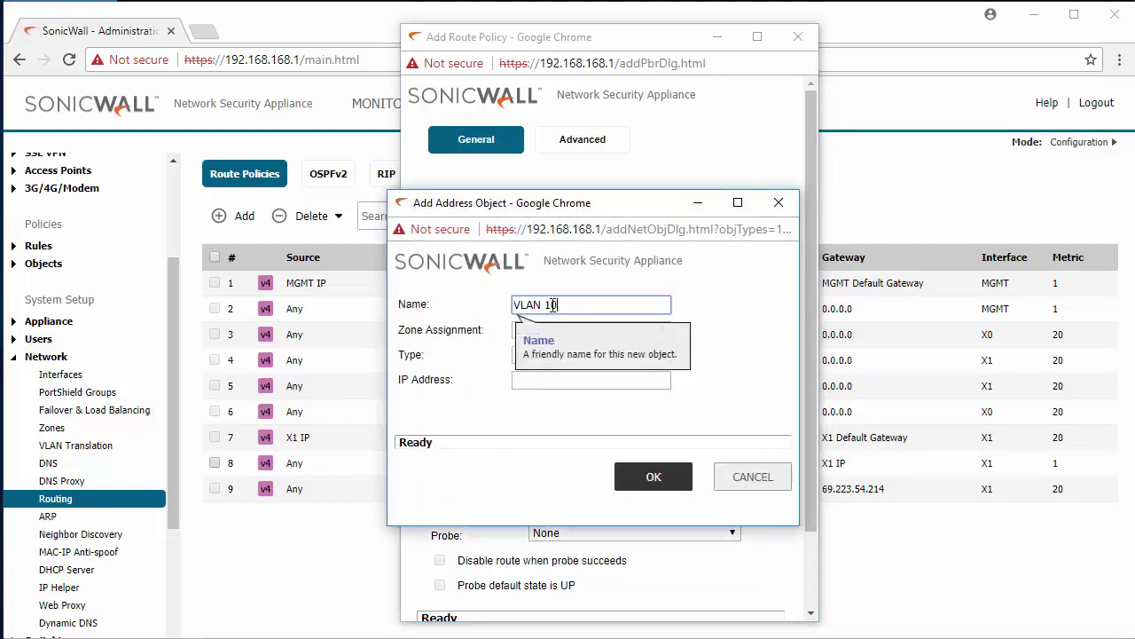
- Set the VLAN 10 object to zone LAN, type Network, 10.10.10.0 with mask 255.255.255.0
click(568, 330)
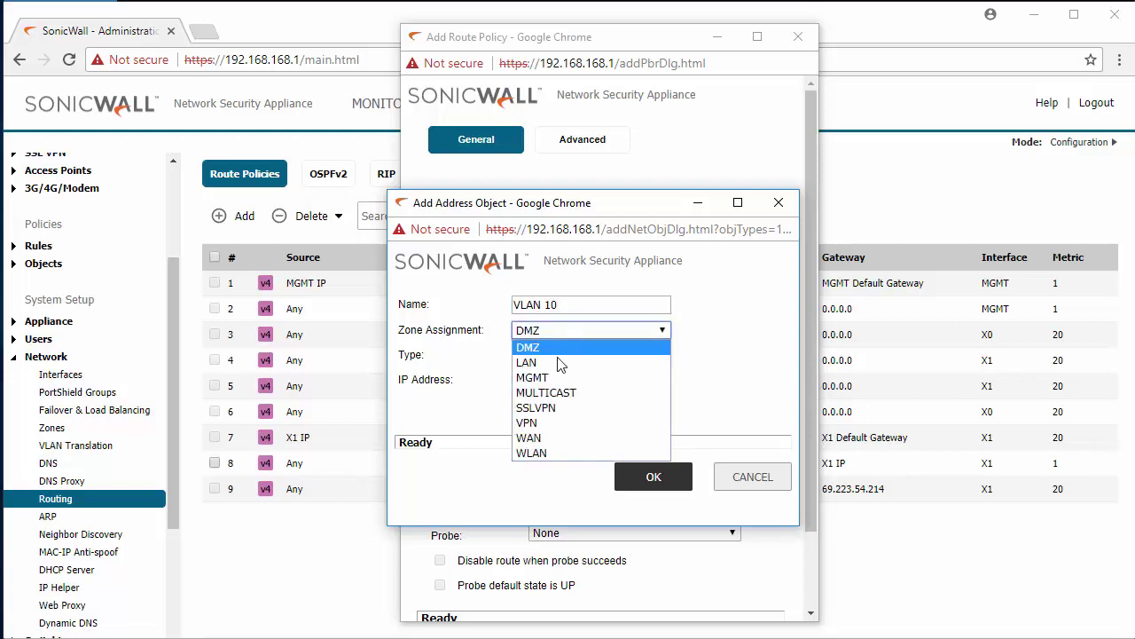
click(543, 363)
click(551, 356)
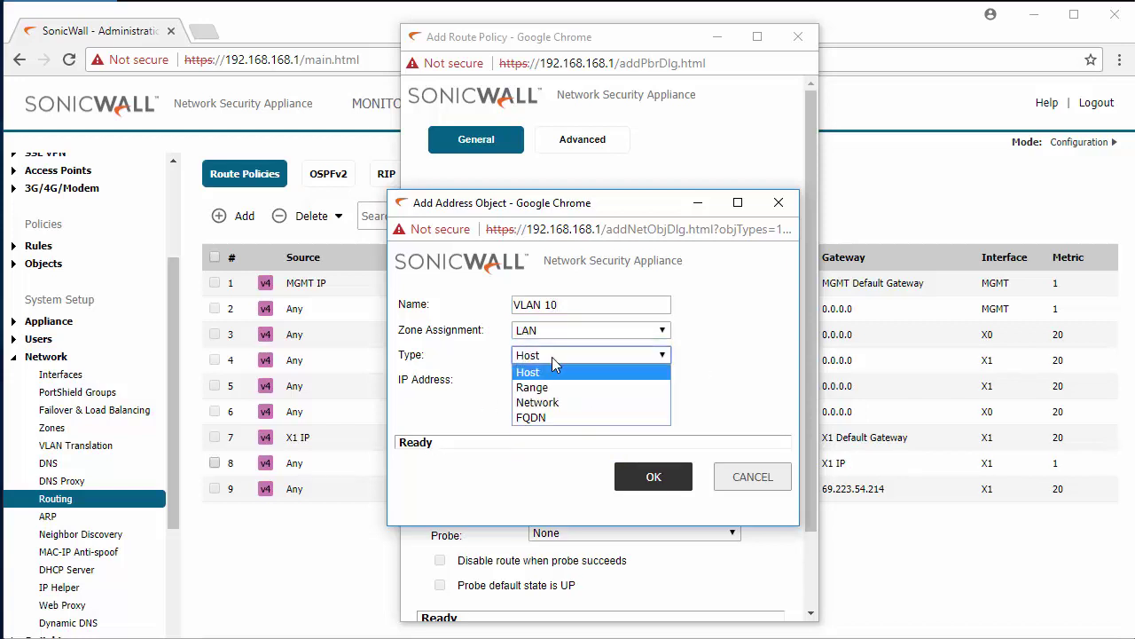
click(544, 403)
click(538, 382)
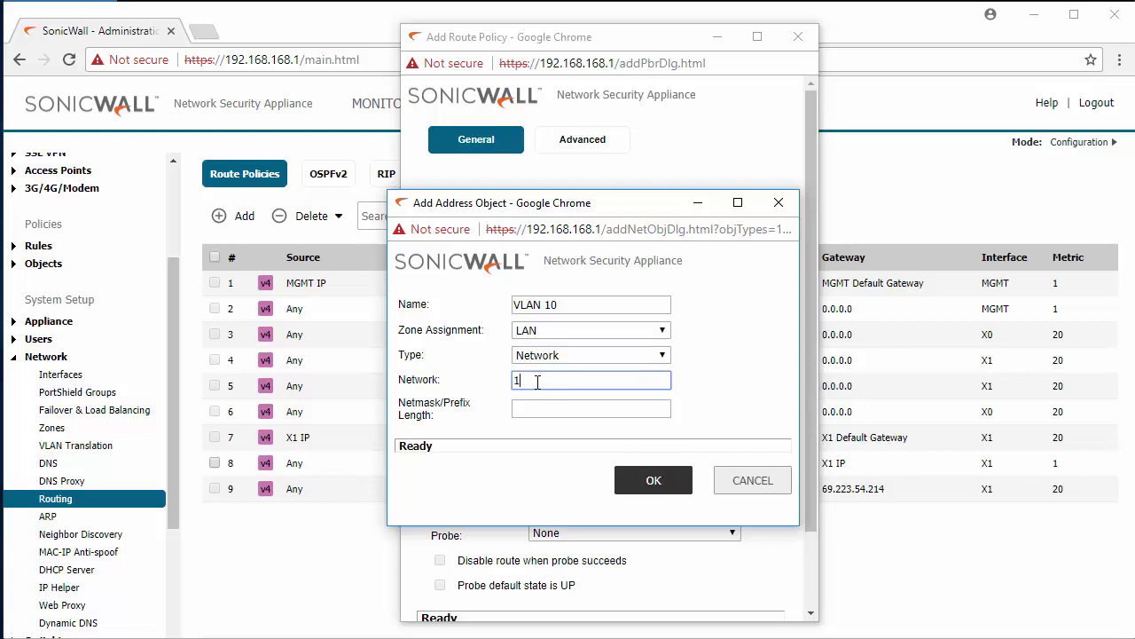
text(10.10.10.0)
click(584, 412)
text(255)
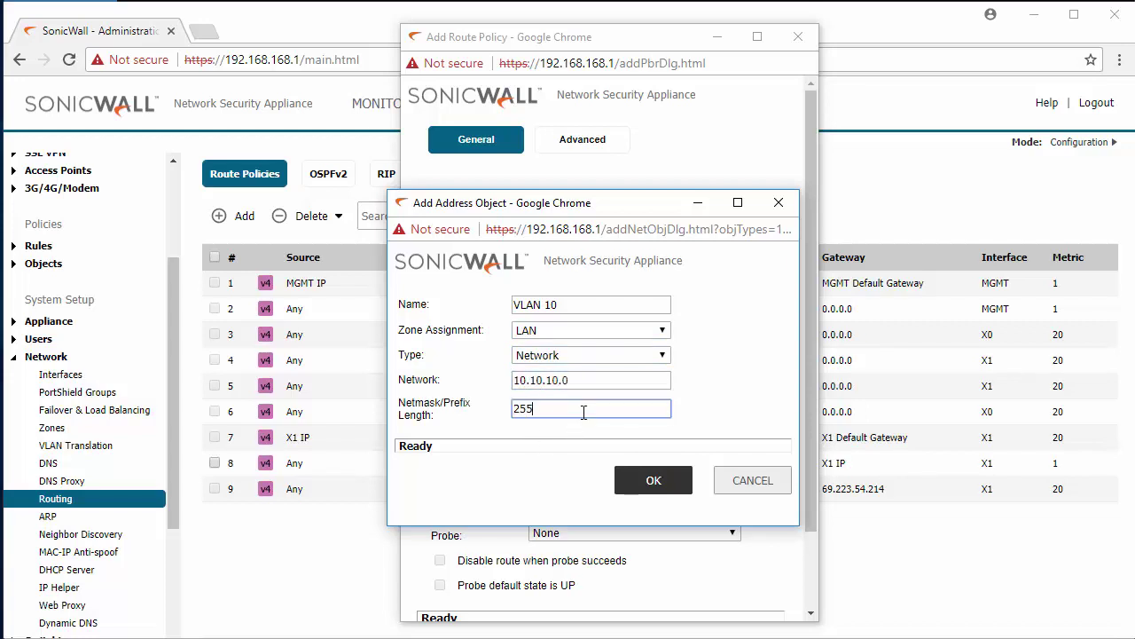
text(.255.255.0)
- Save the VLAN 10 object as destination and route the policy through interface X0
click(652, 478)
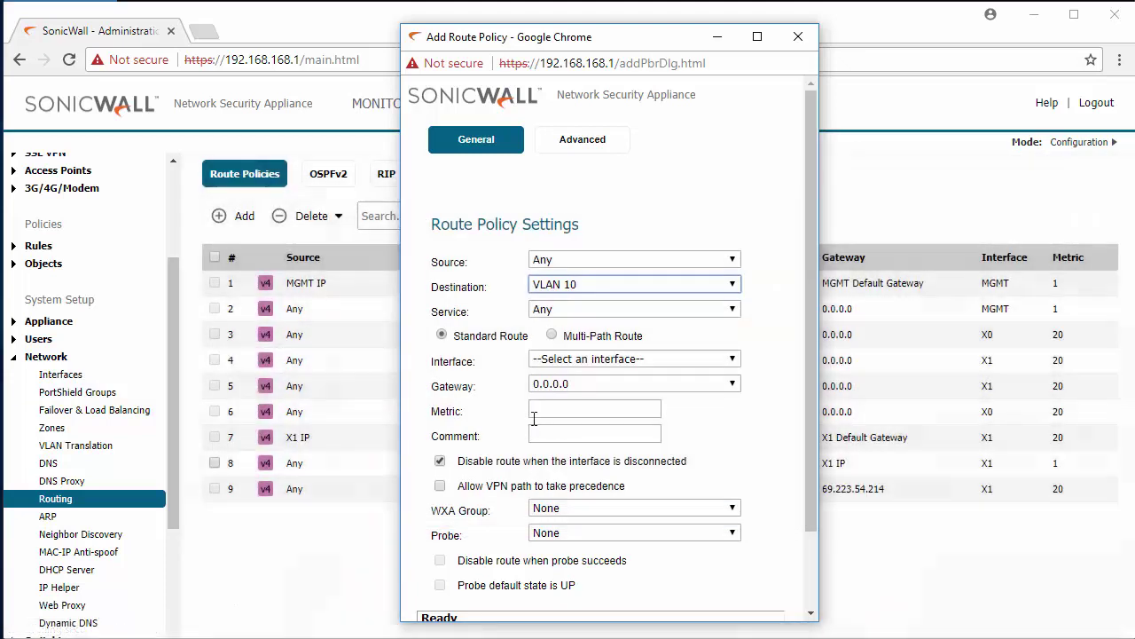
click(574, 360)
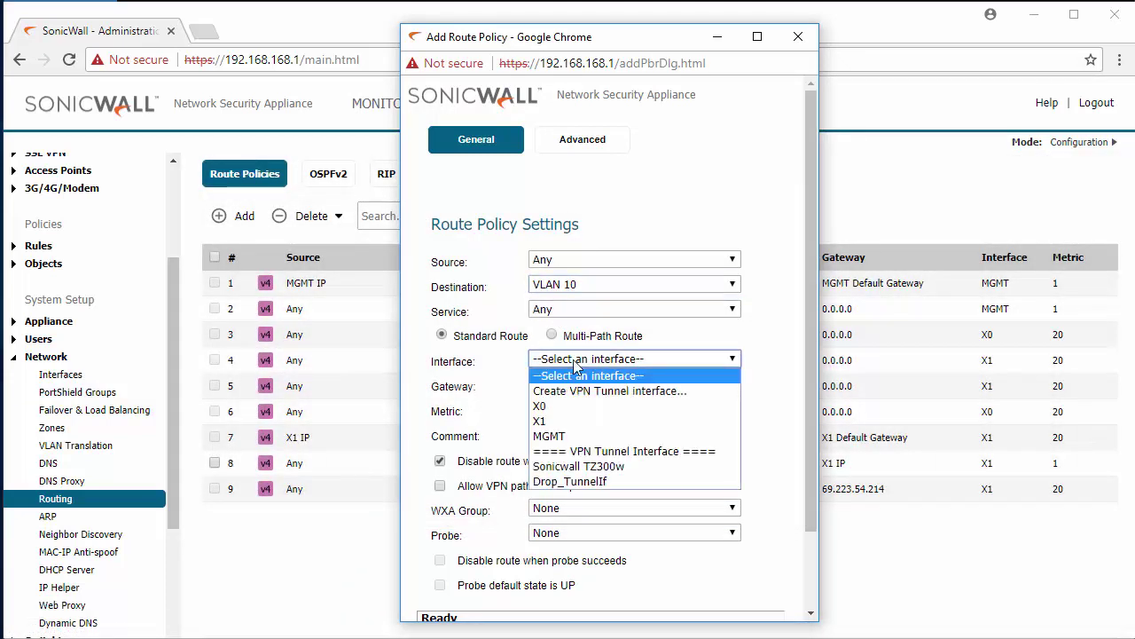
click(554, 408)
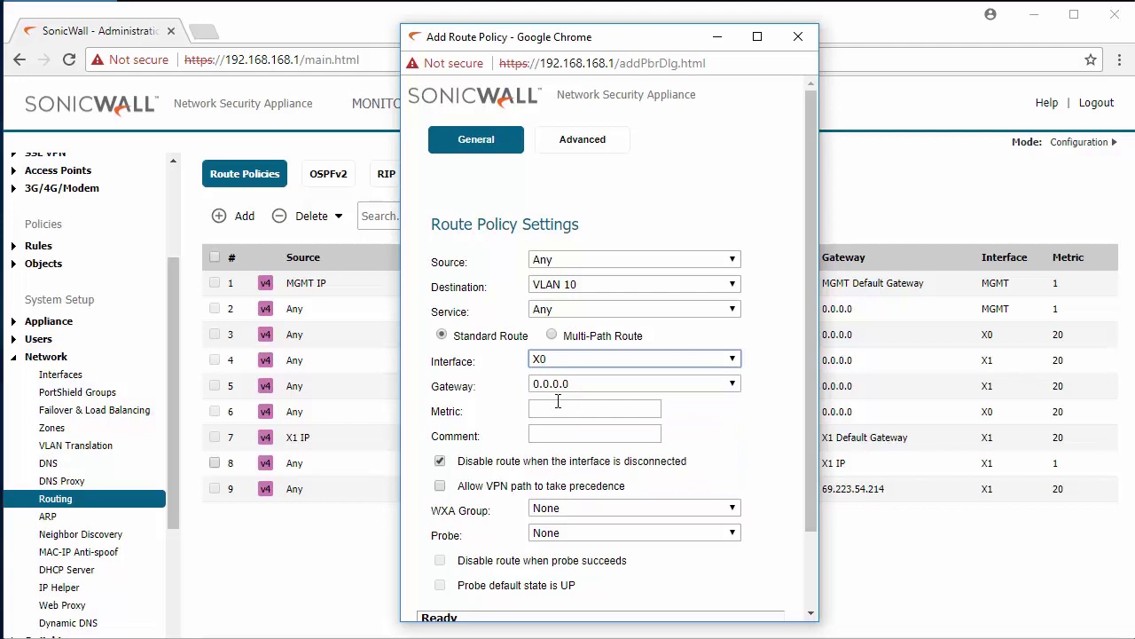
- Create the gateway object 'L3 switch' in the LAN zone at 192.168.168.2
click(574, 384)
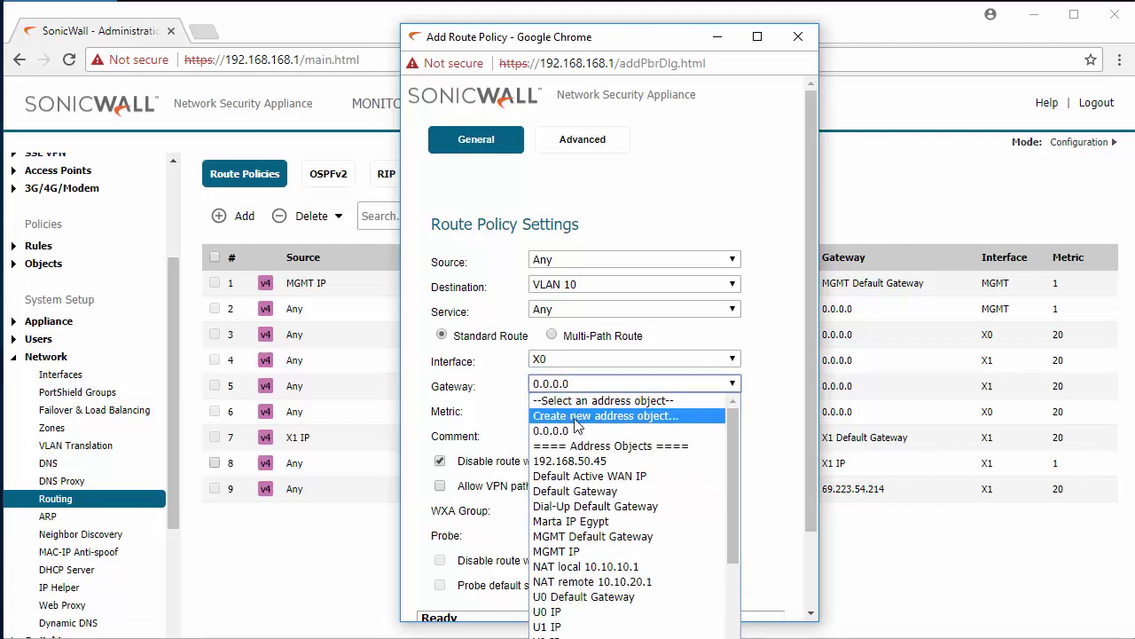
click(575, 417)
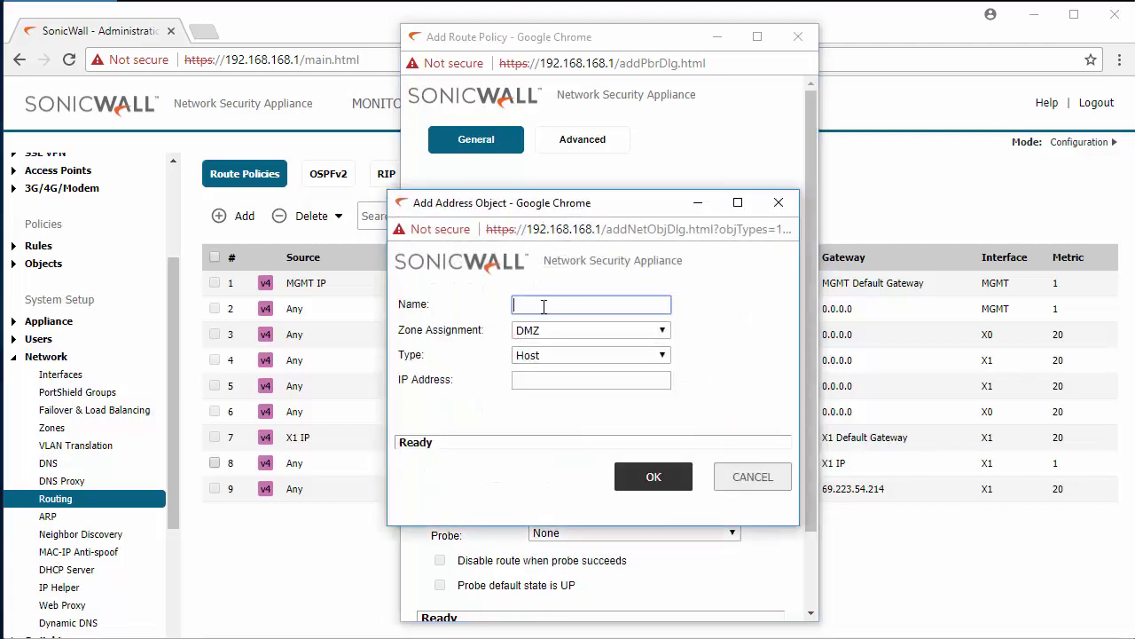
text(L3 switch)
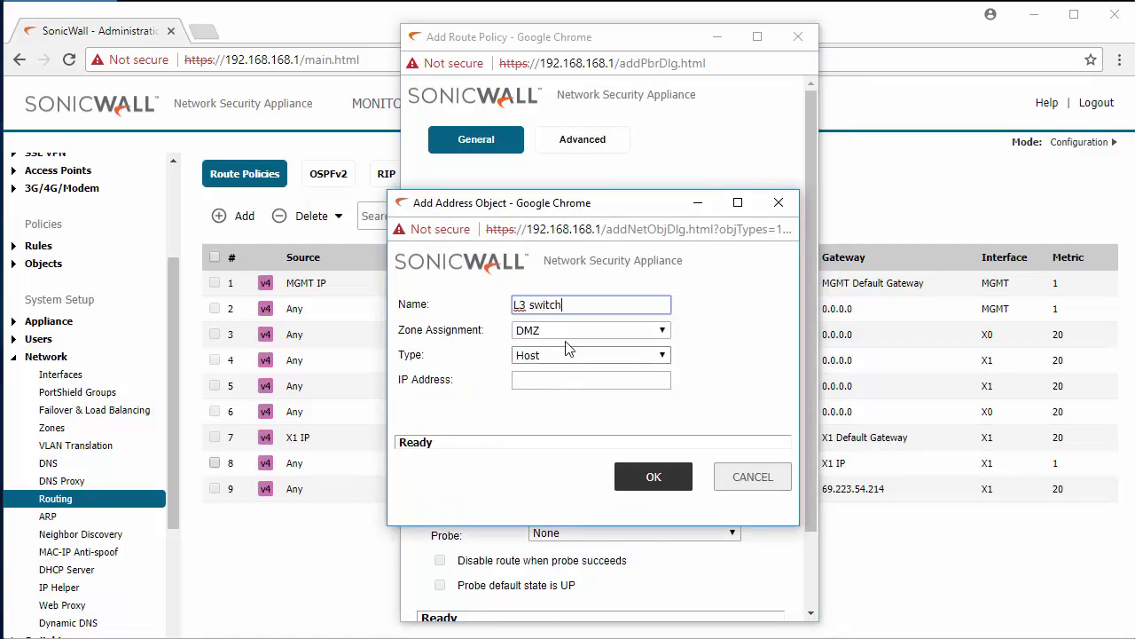
click(585, 330)
click(550, 363)
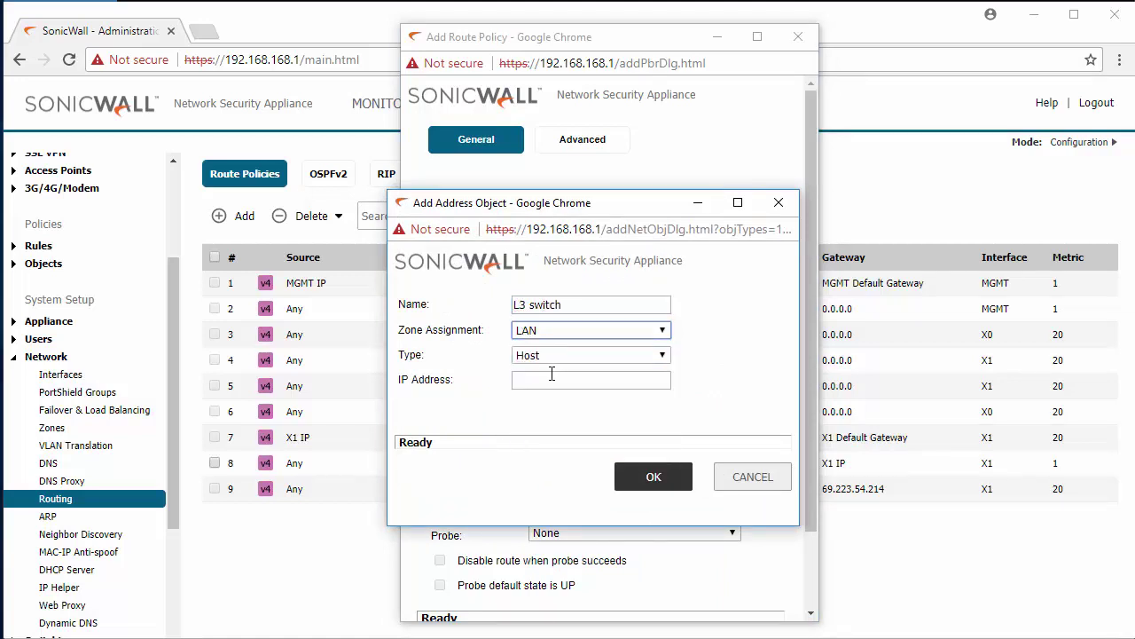
click(542, 378)
text(192.16)
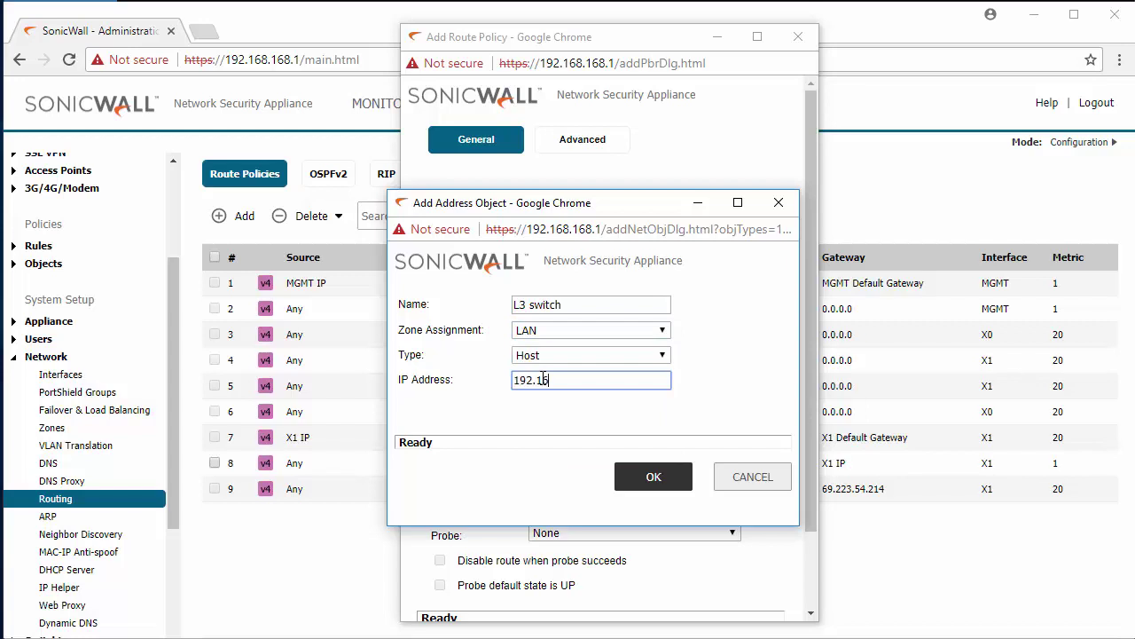
text(8.168.2)
click(650, 479)
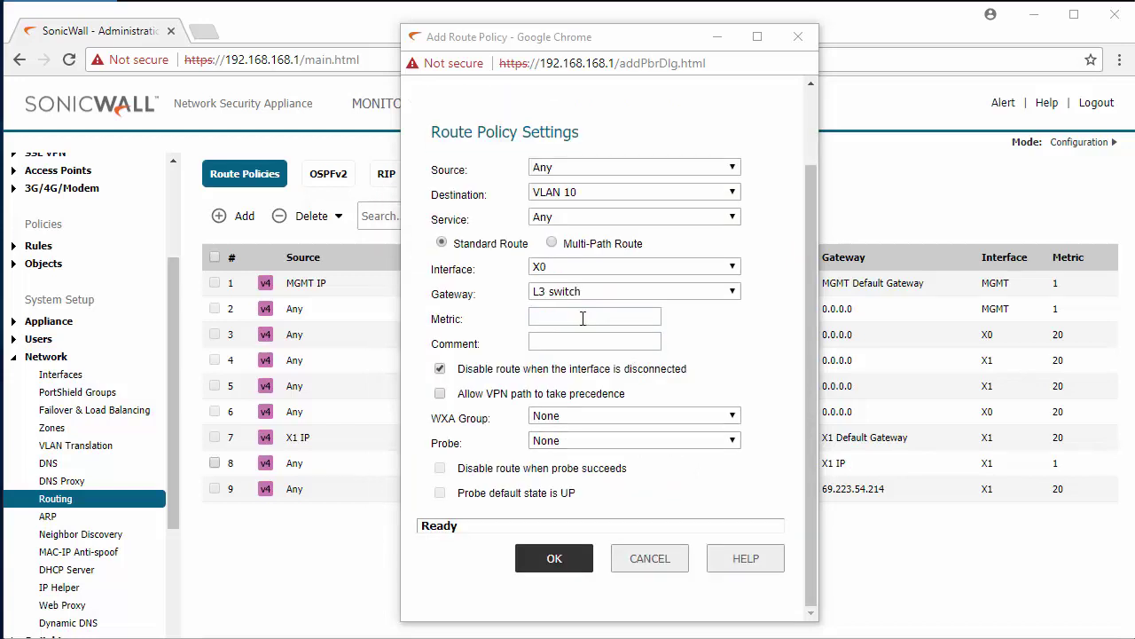
click(582, 318)
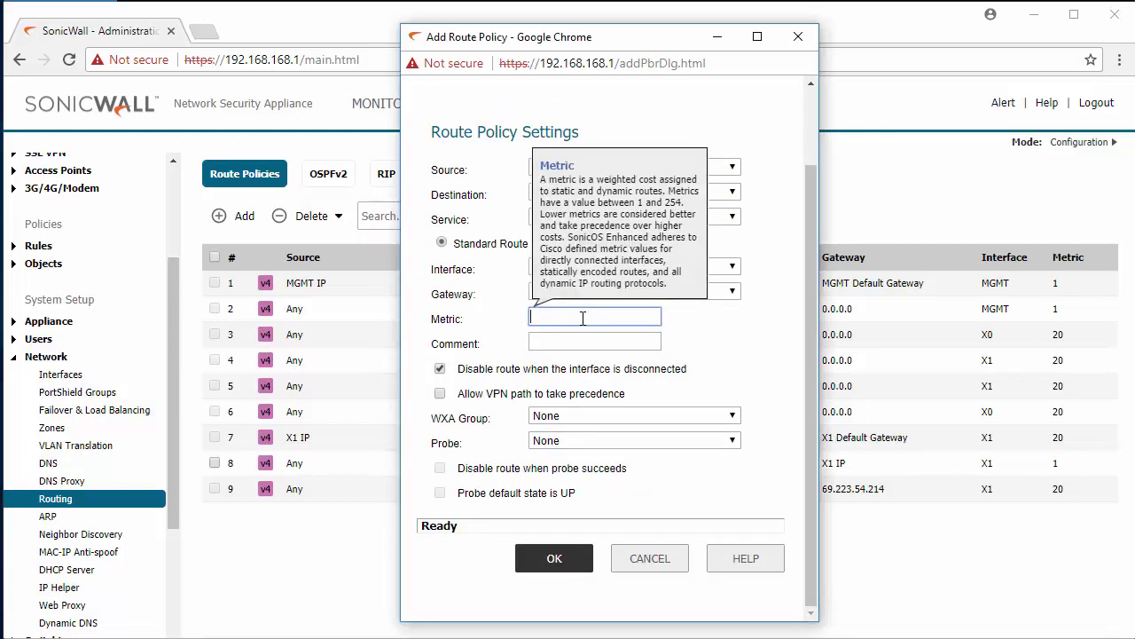
- Give the VLAN 10 route metric 1, save it, and start a second route policy
text(1)
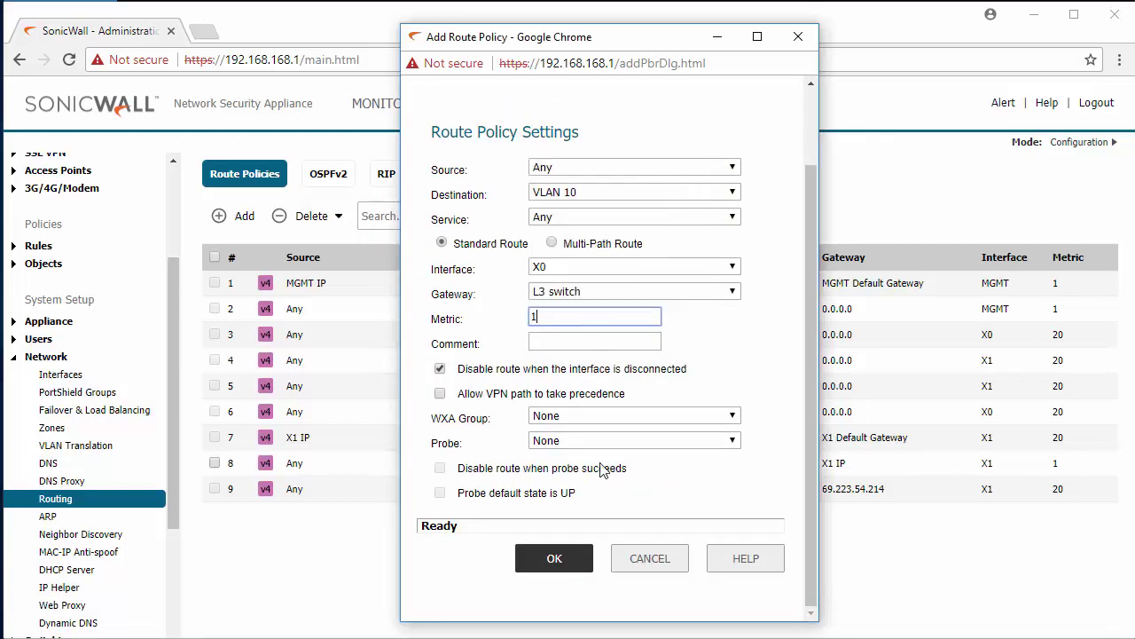
click(559, 563)
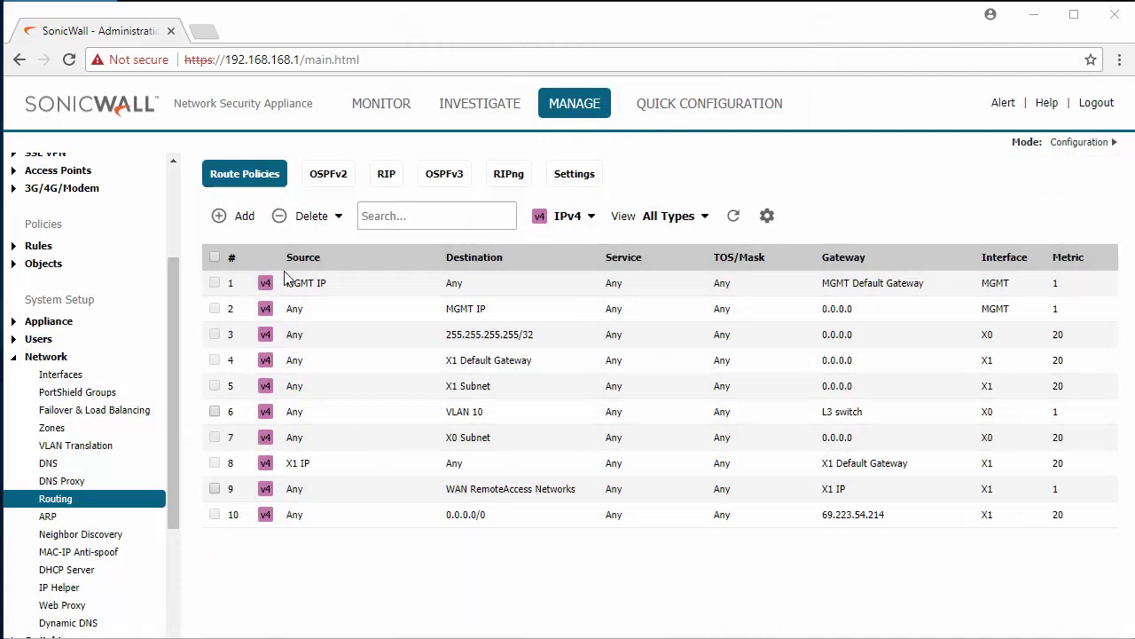
click(232, 218)
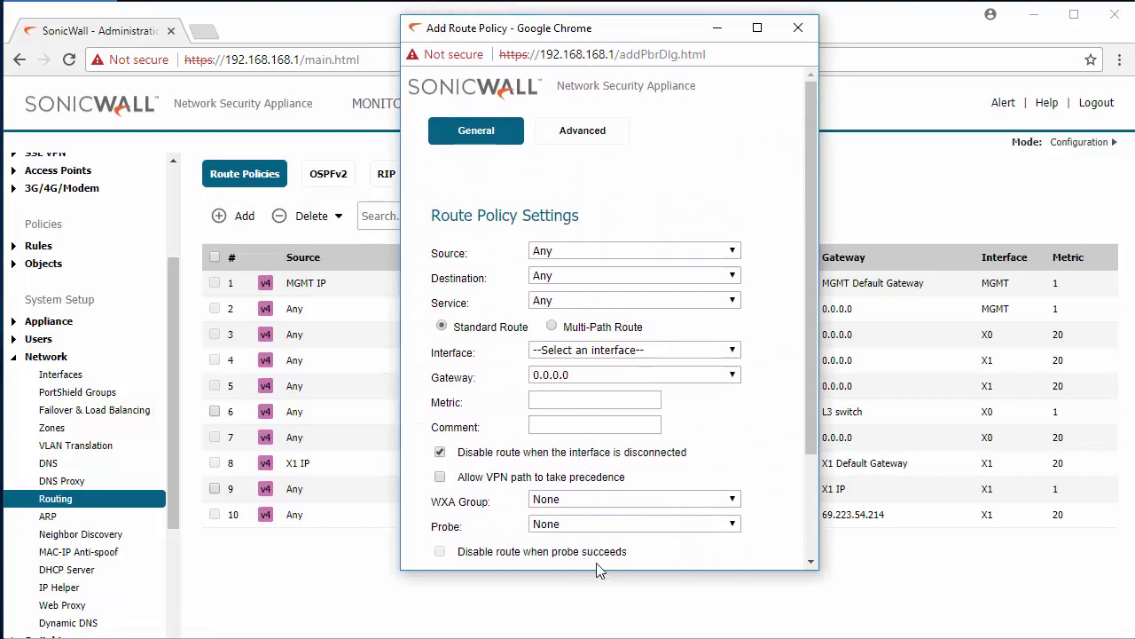
drag(595, 572, 601, 624)
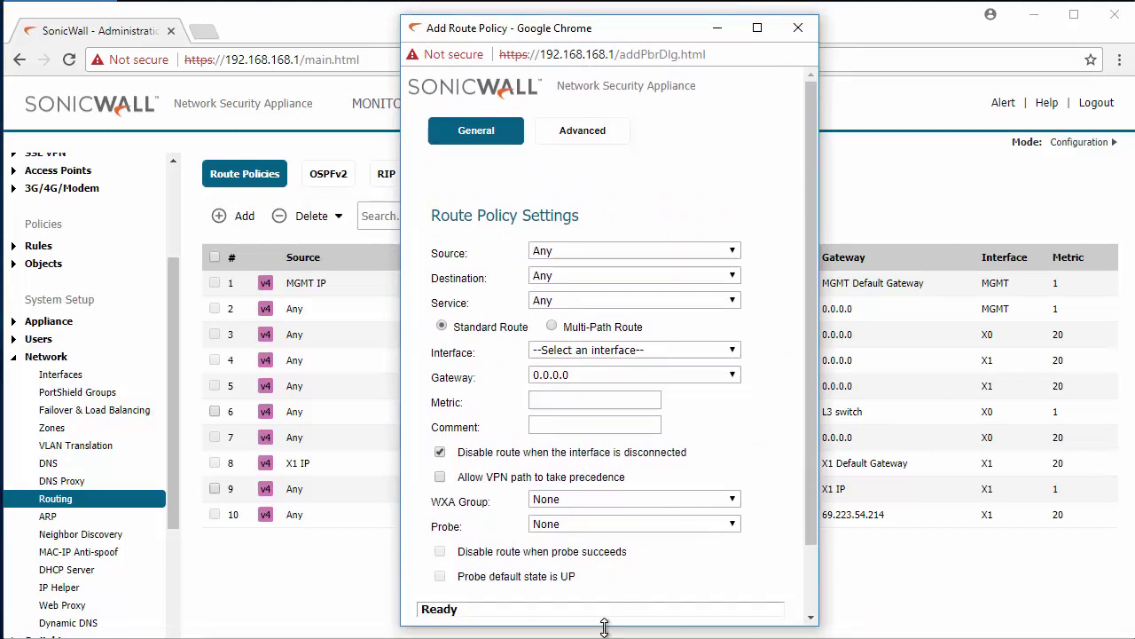
- Create destination object VLAN 20: zone LAN, type Network, 10.10.20.0 with mask 255.255.255.0
click(569, 279)
click(585, 307)
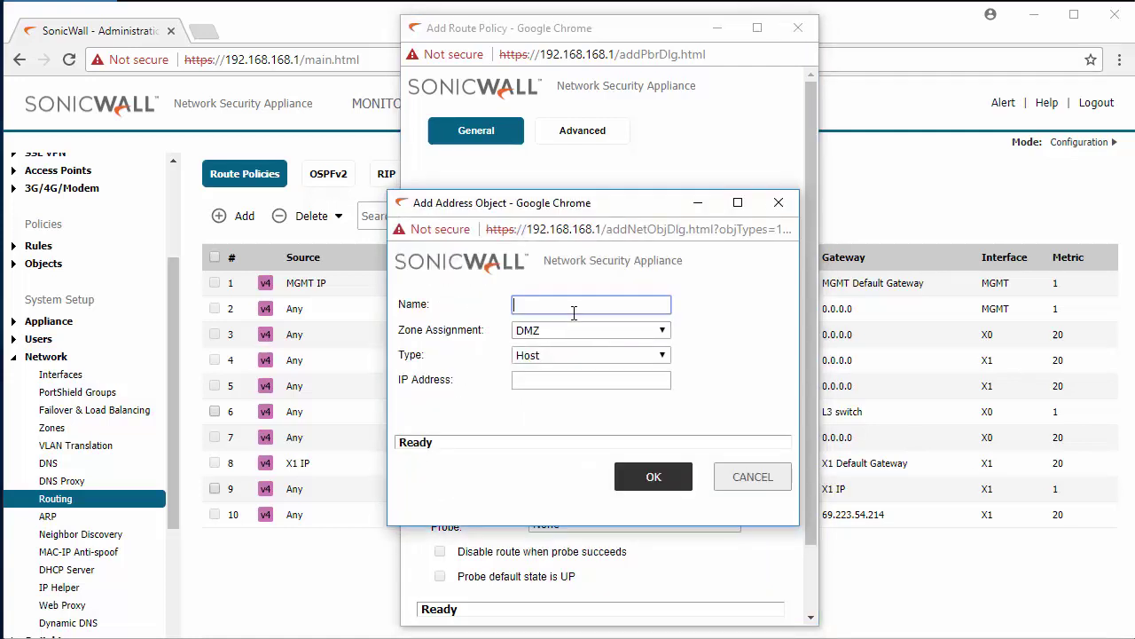
text(VLAN 20)
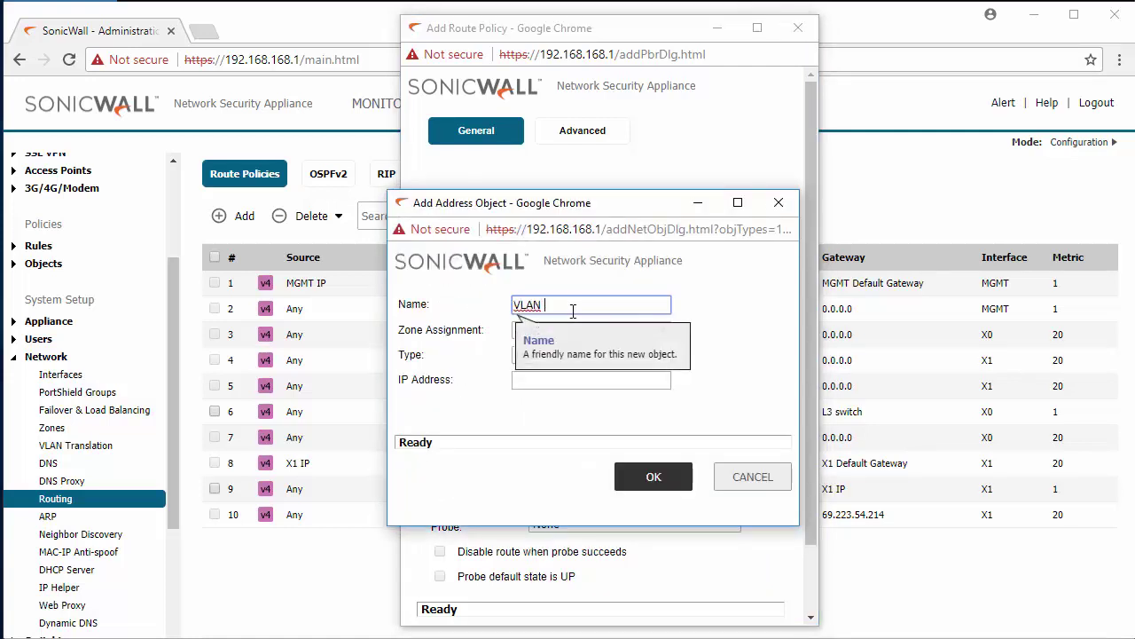
click(543, 330)
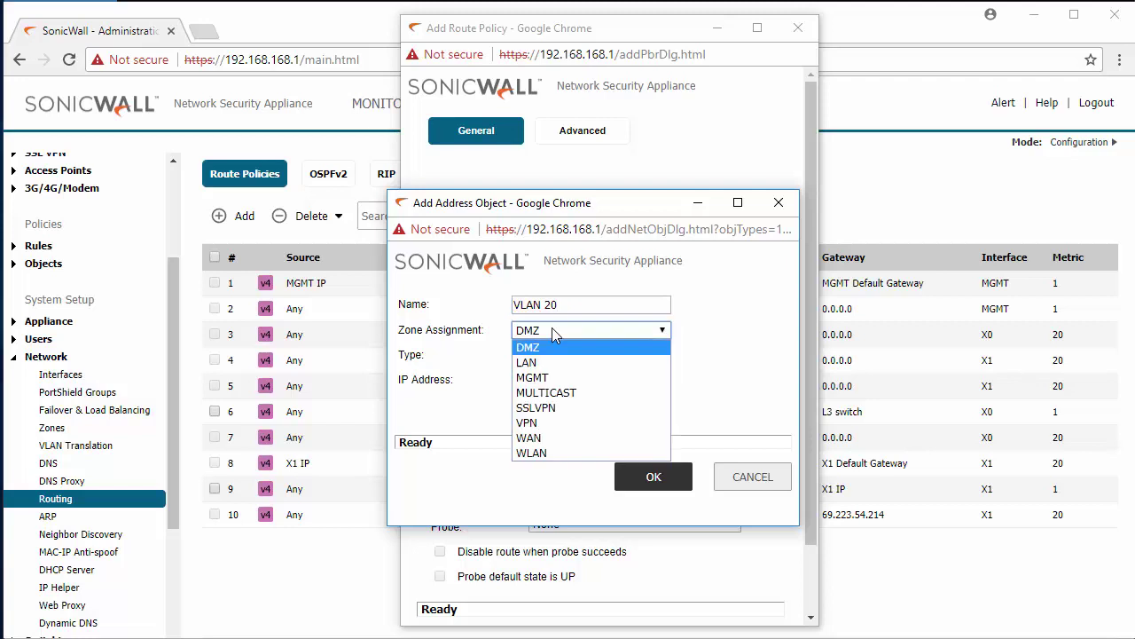
click(542, 362)
click(543, 355)
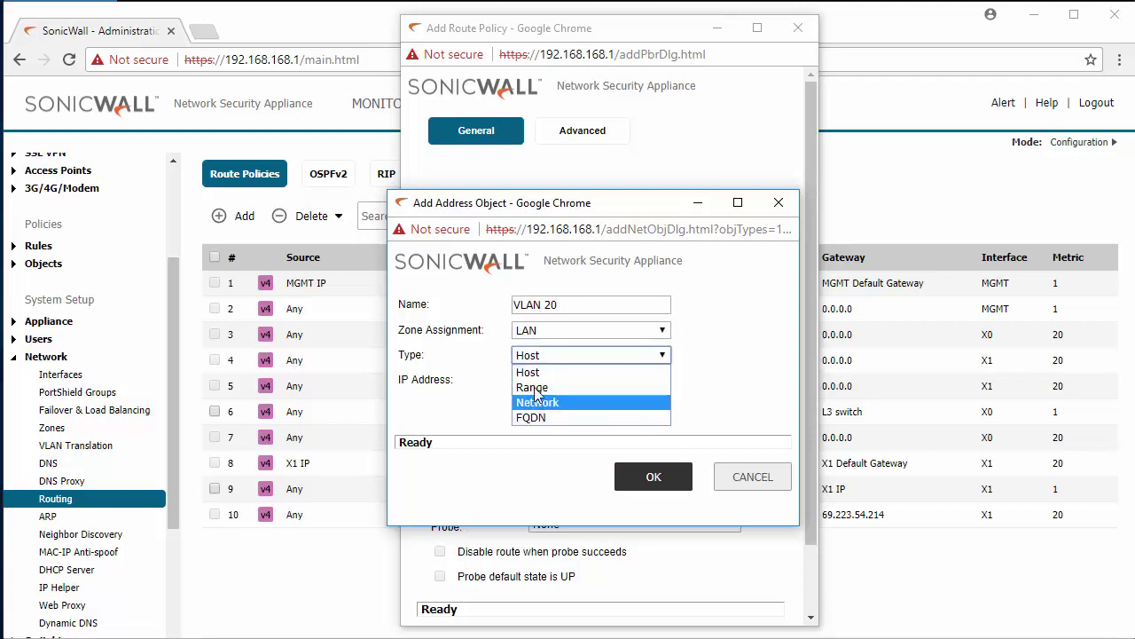
click(544, 393)
click(542, 378)
text(10.10.2)
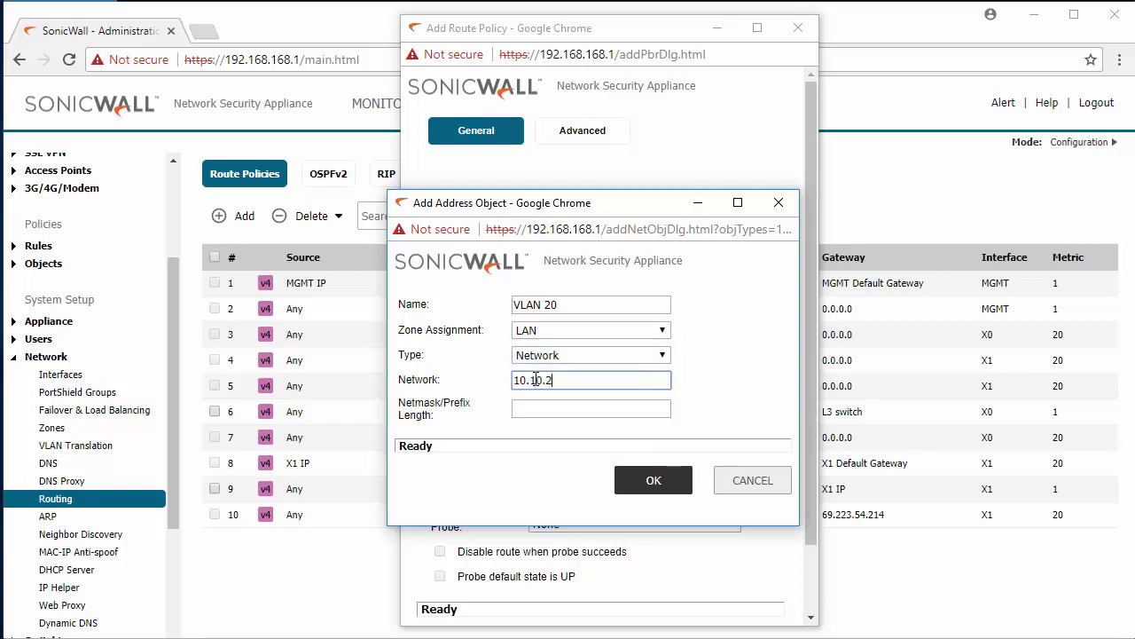
text(0.0)
click(540, 417)
text(25)
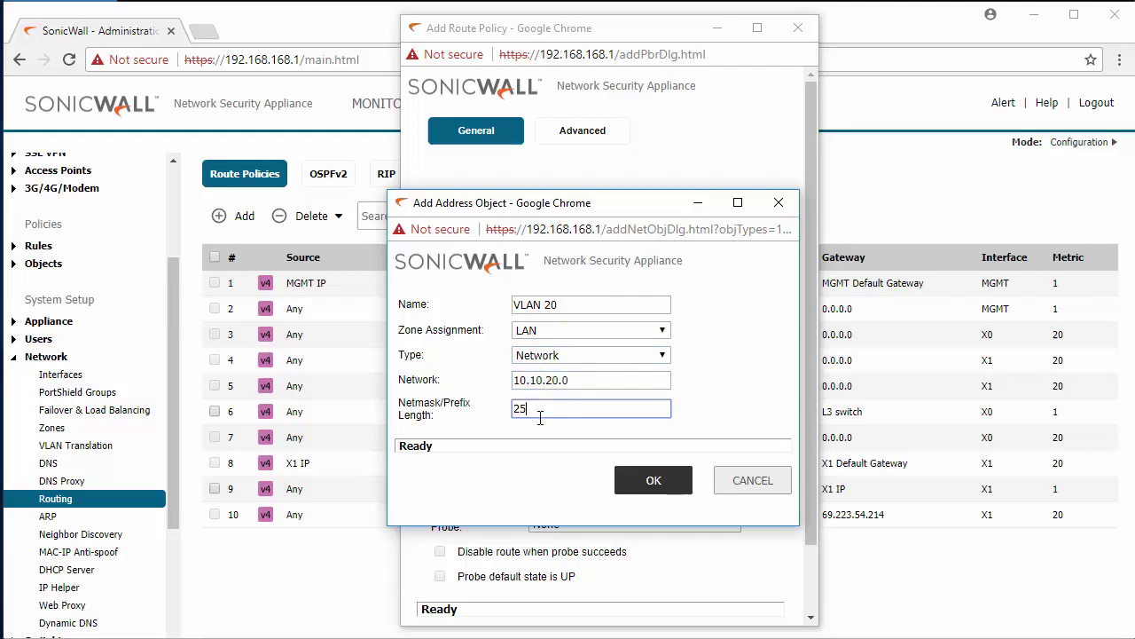
text(5.255.255.0)
- Save the VLAN 20 route with interface X0, gateway L3 switch and metric 1
click(645, 479)
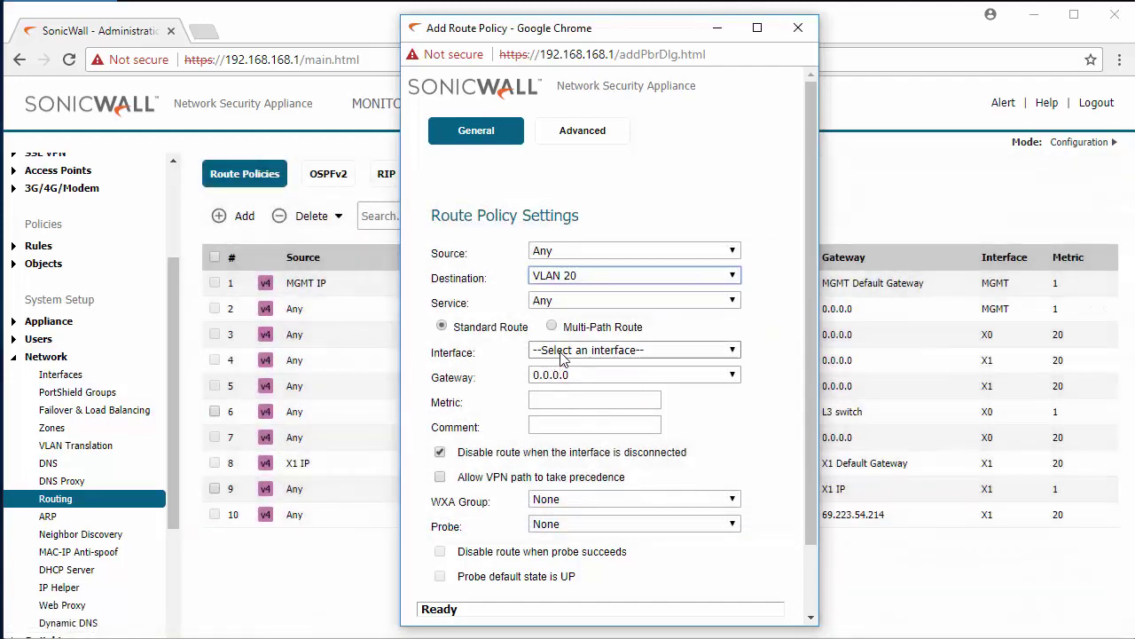
click(566, 353)
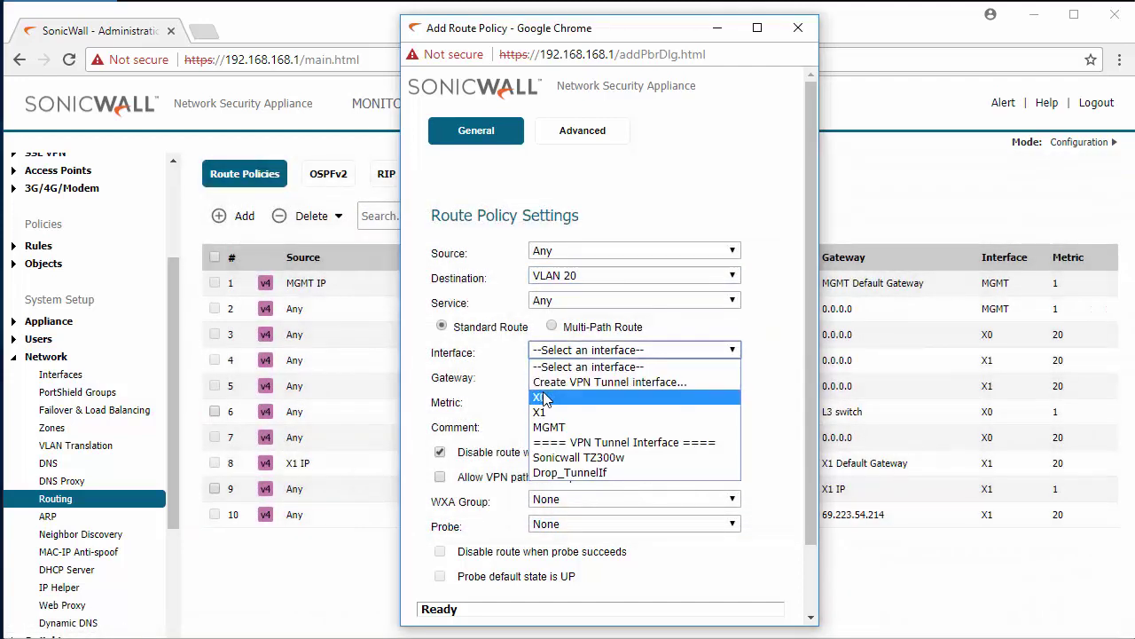
click(543, 393)
click(568, 375)
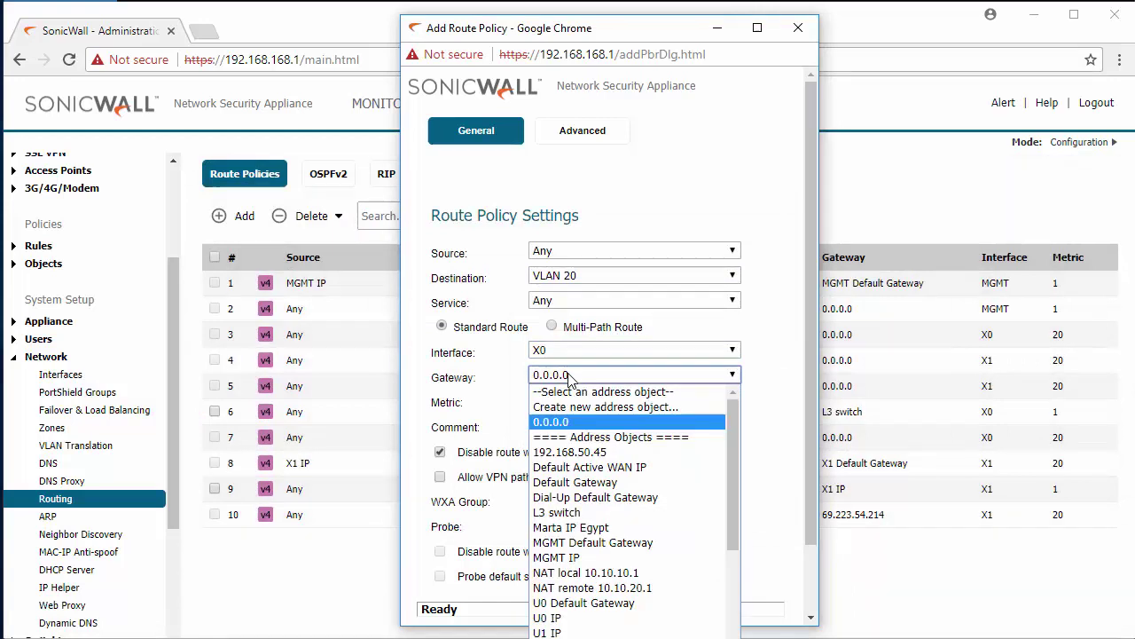
click(575, 513)
click(574, 403)
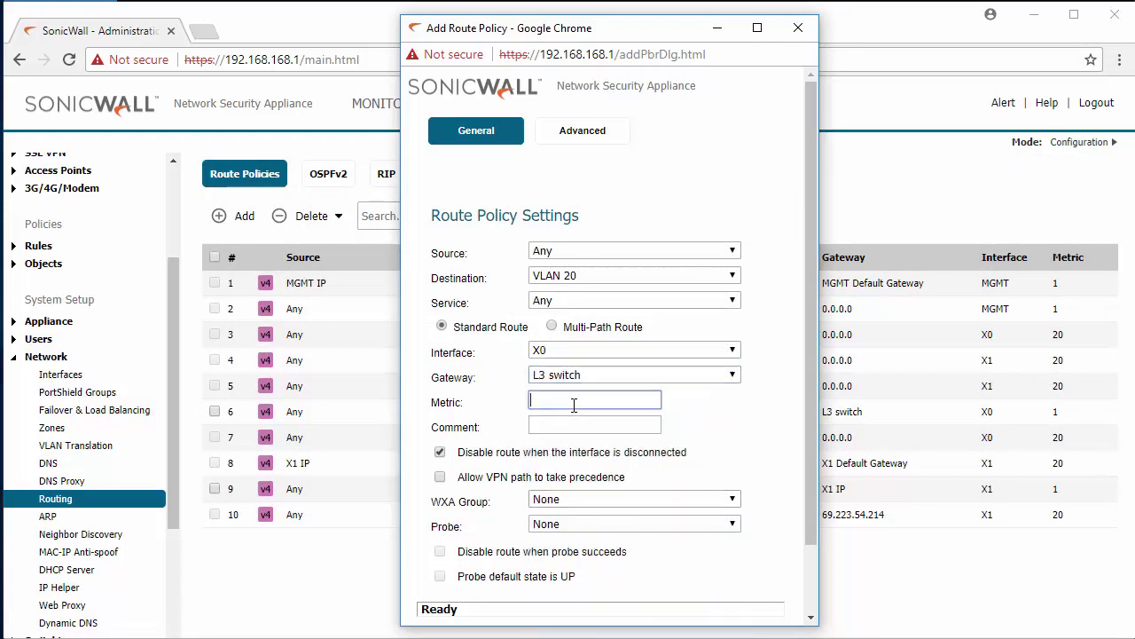
text(1)
scroll(604, 554, down, 2)
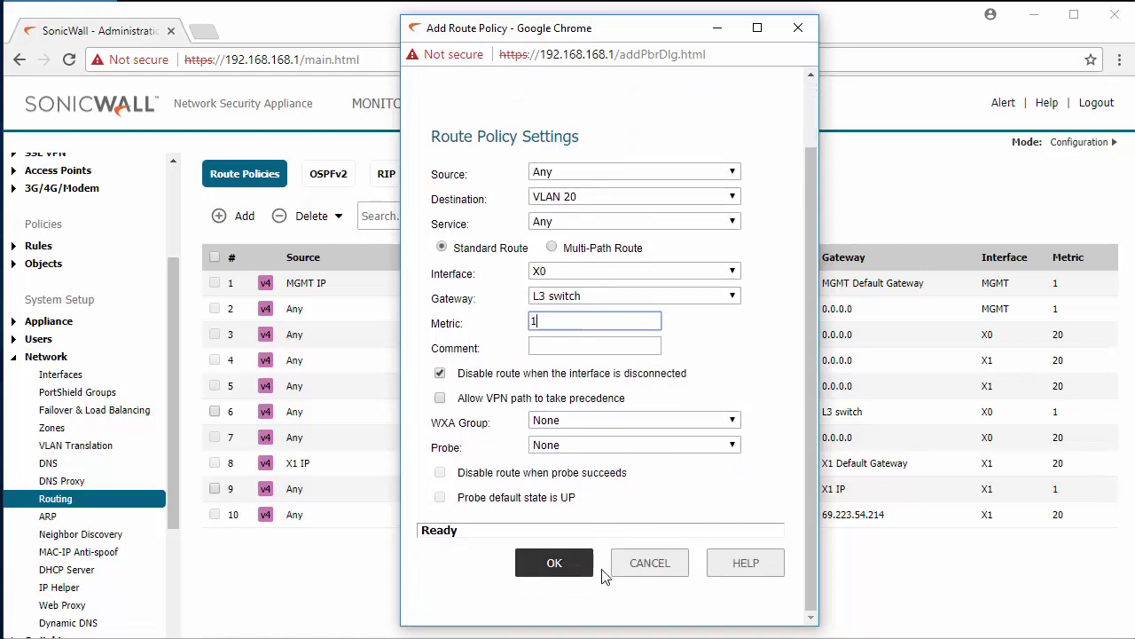
click(554, 562)
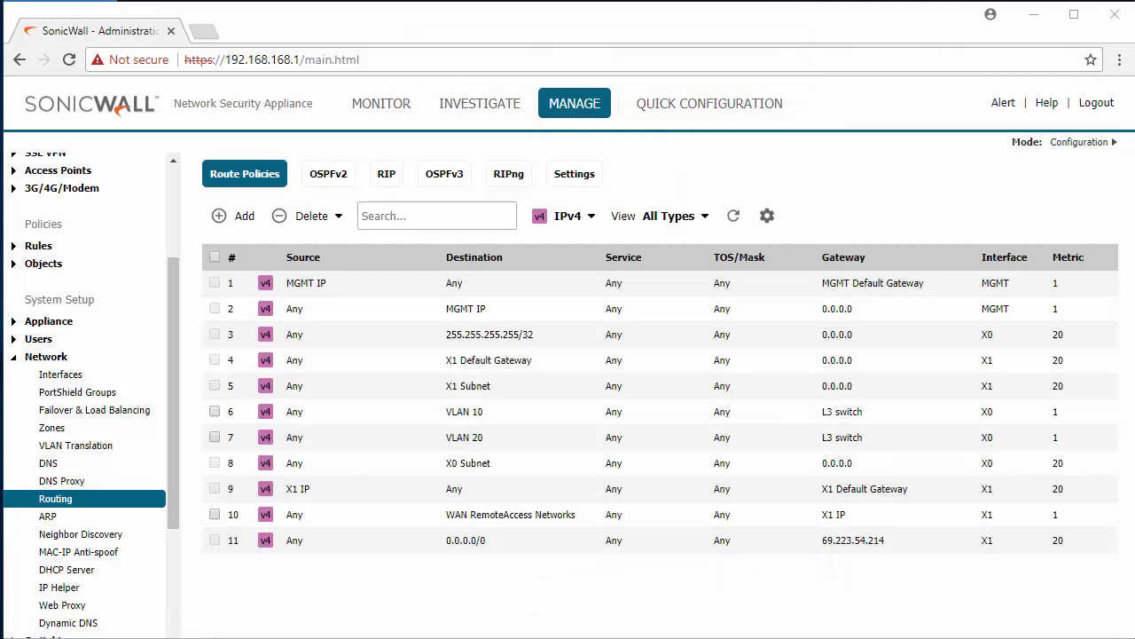
drag(286, 411, 862, 448)
click(522, 397)
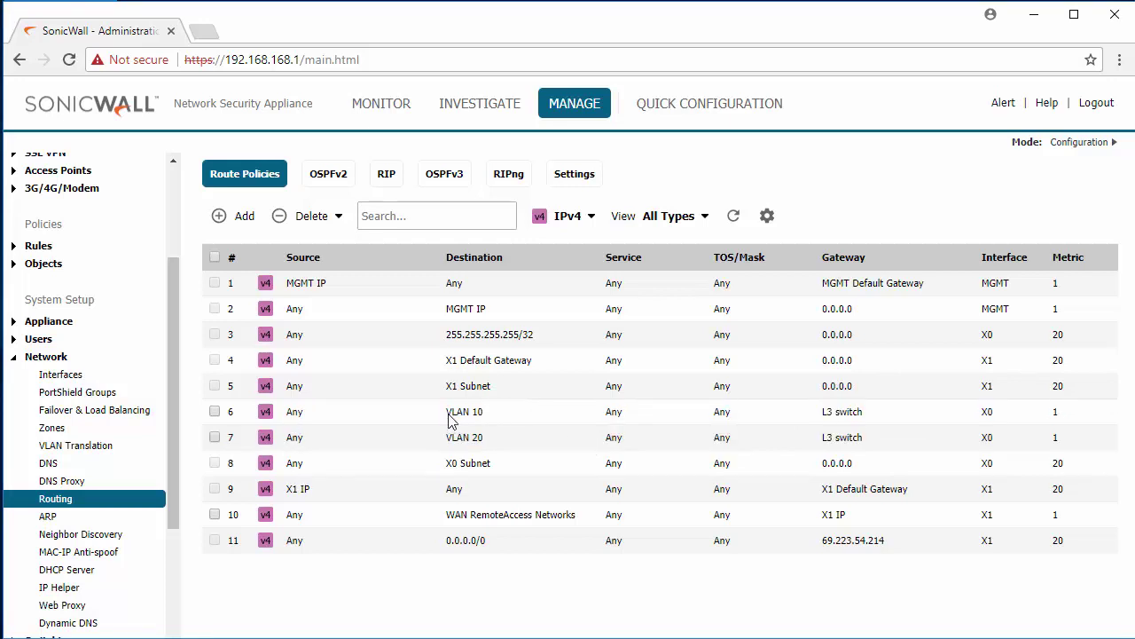
mouse_move(847, 421)
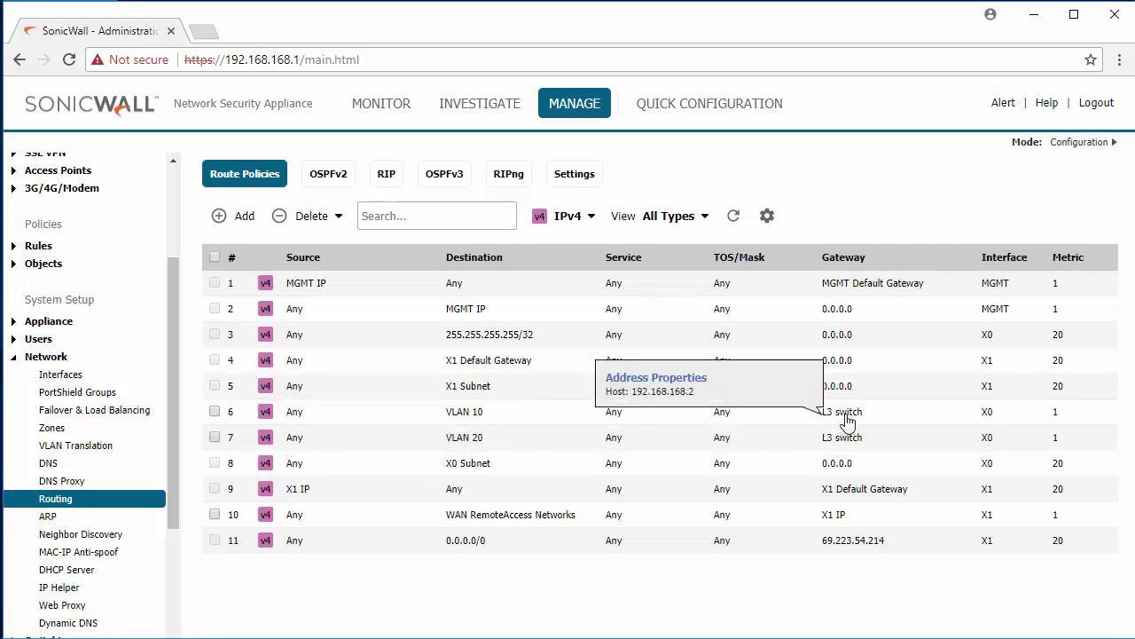